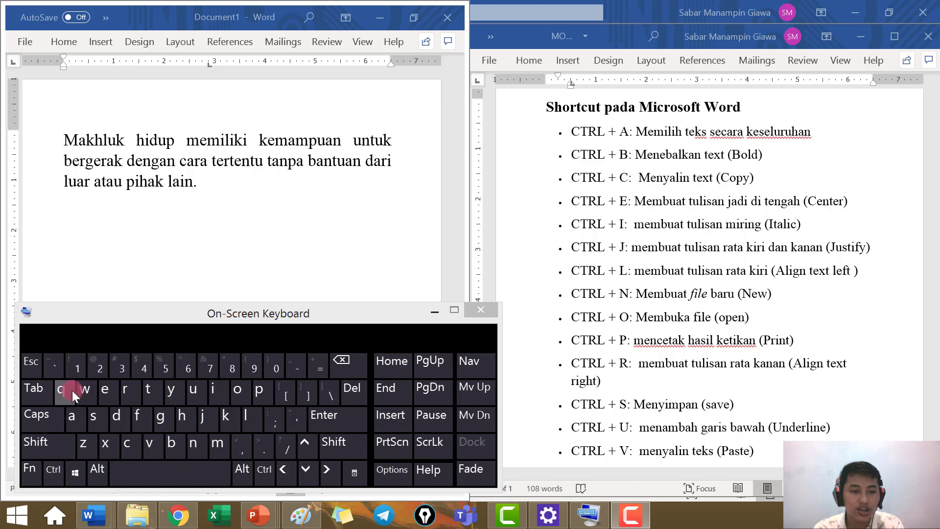
left_click(200, 388)
left_click(161, 409)
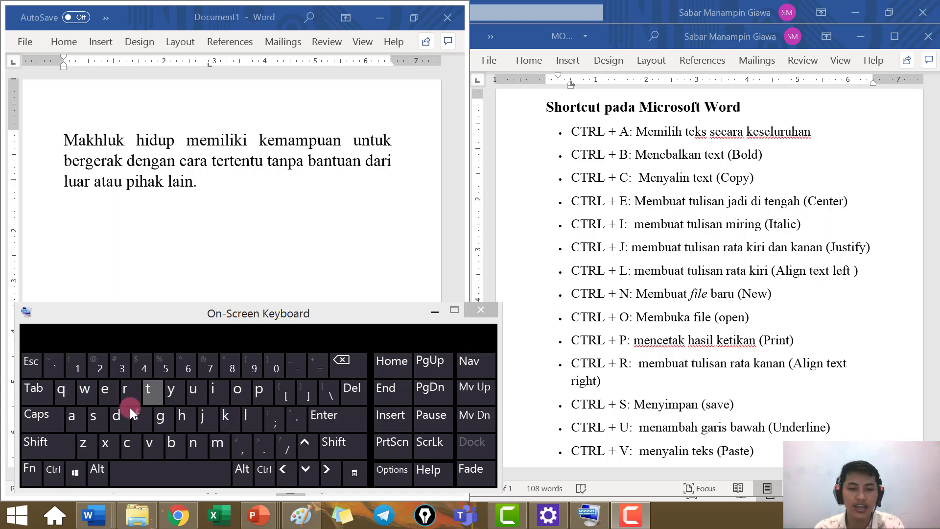
left_click(671, 141)
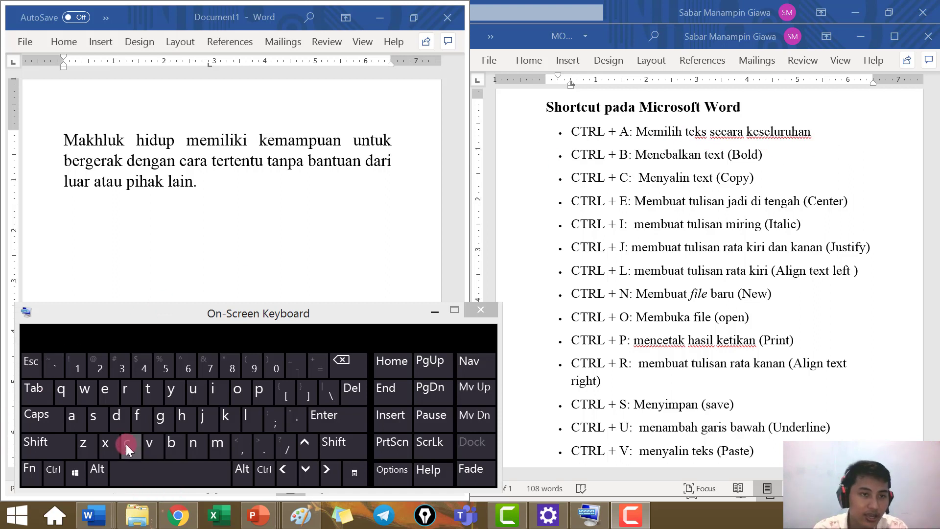
Select all the text in Document1, remove the stray letter typed after "lain.", and clear the selection again.
left_click(184, 192)
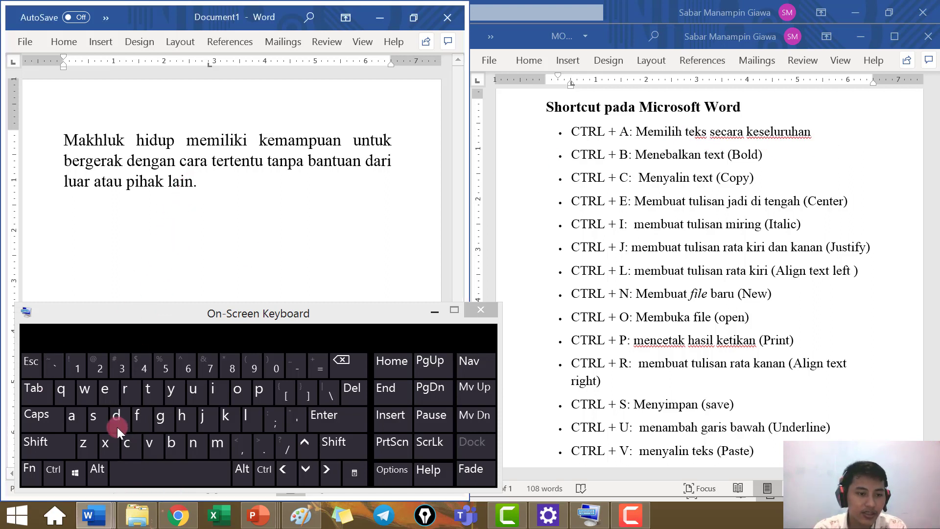
left_click(57, 479)
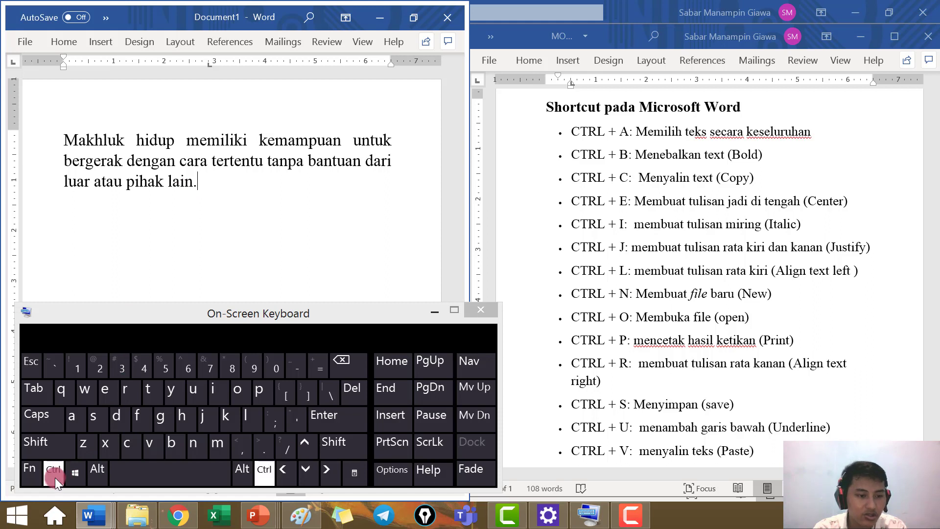
left_click(72, 417)
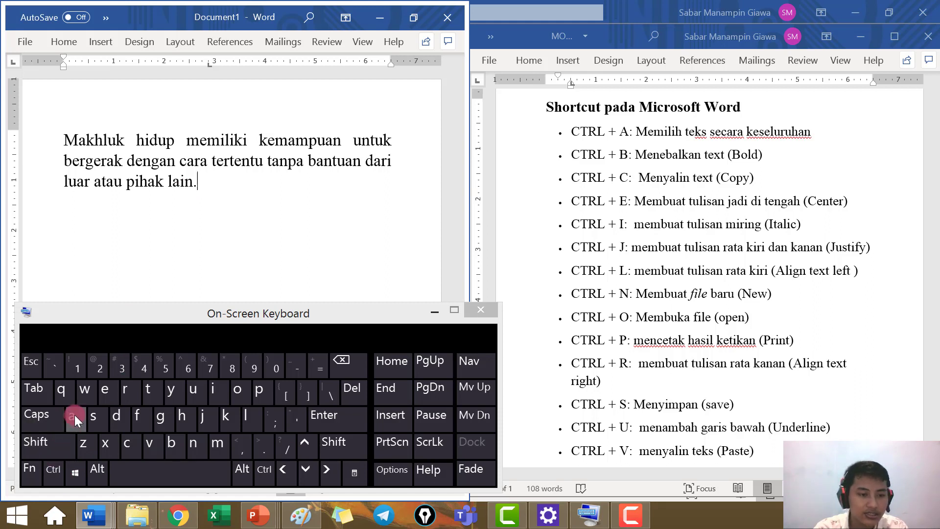
left_click(74, 415)
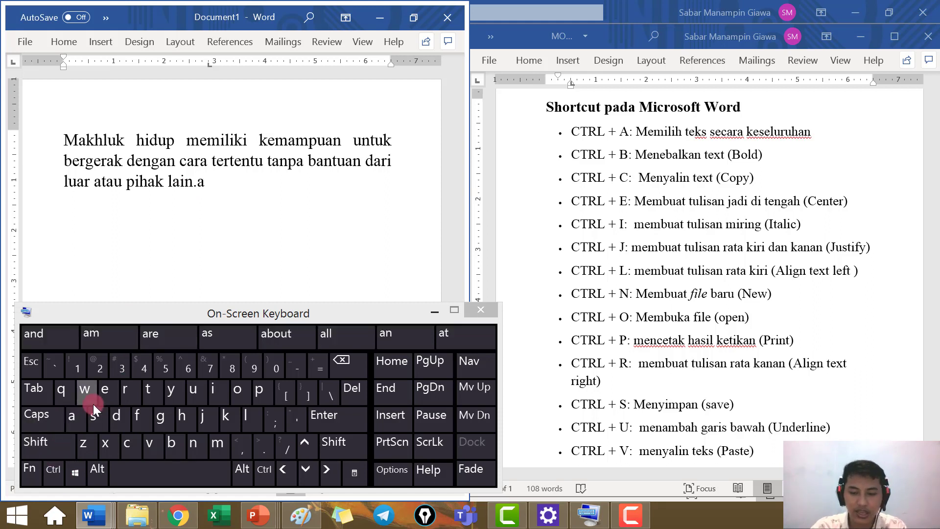
key("BackSpace")
left_click(61, 469)
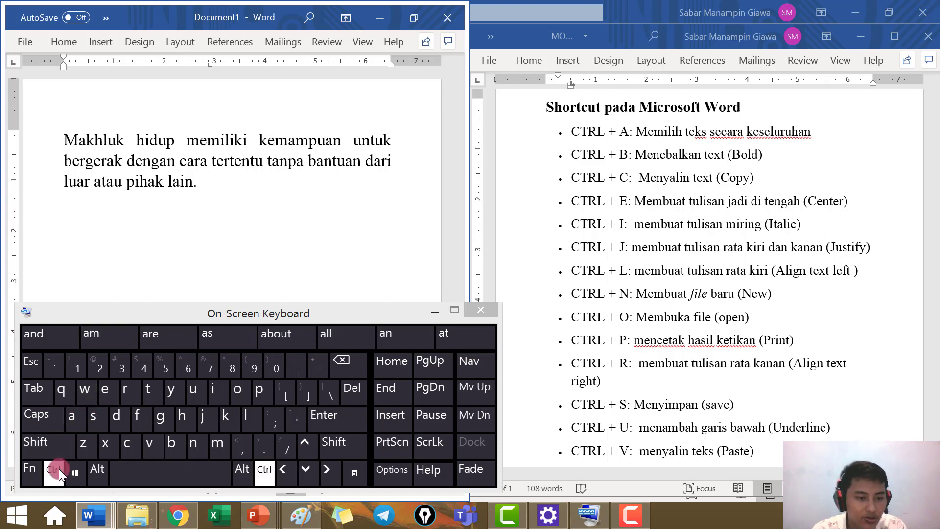
left_click(70, 421)
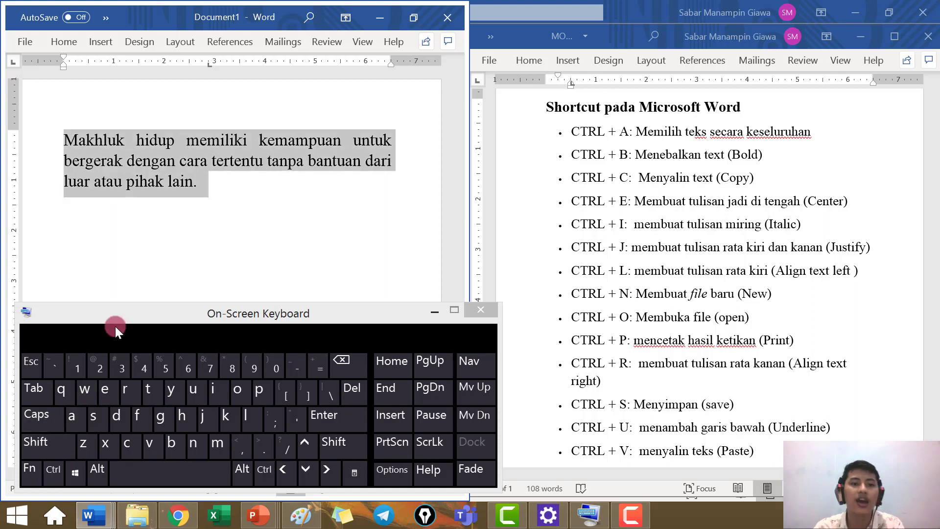
left_click(231, 191)
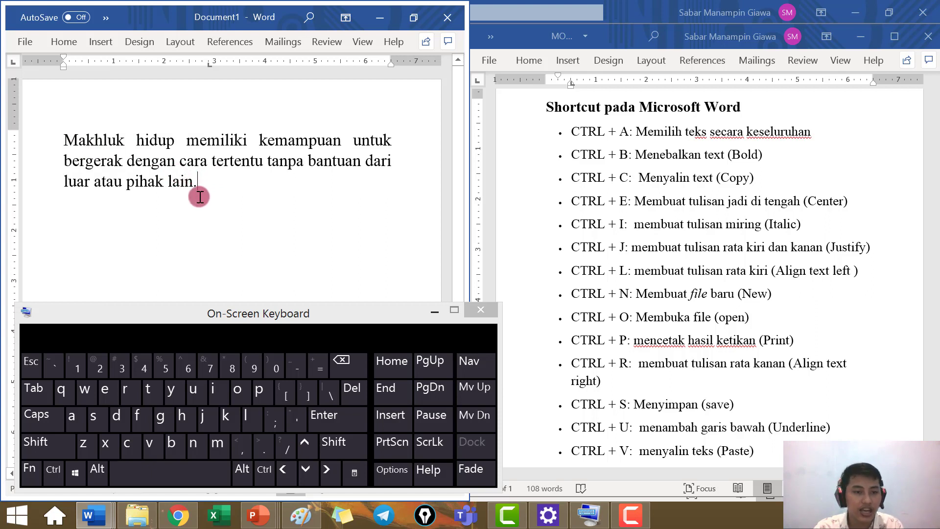
Select the entire paragraph in Document1 and make it bold.
left_click(60, 479)
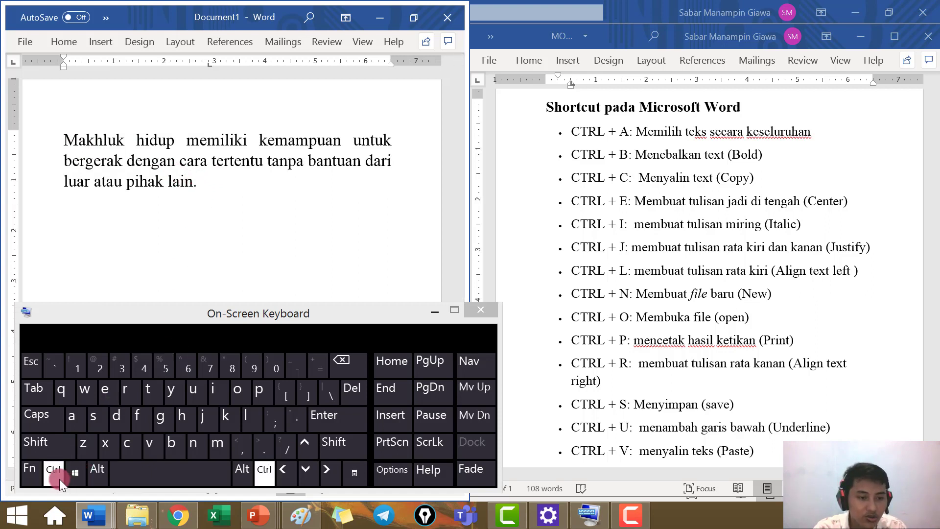
left_click(75, 425)
key("ctrl+c")
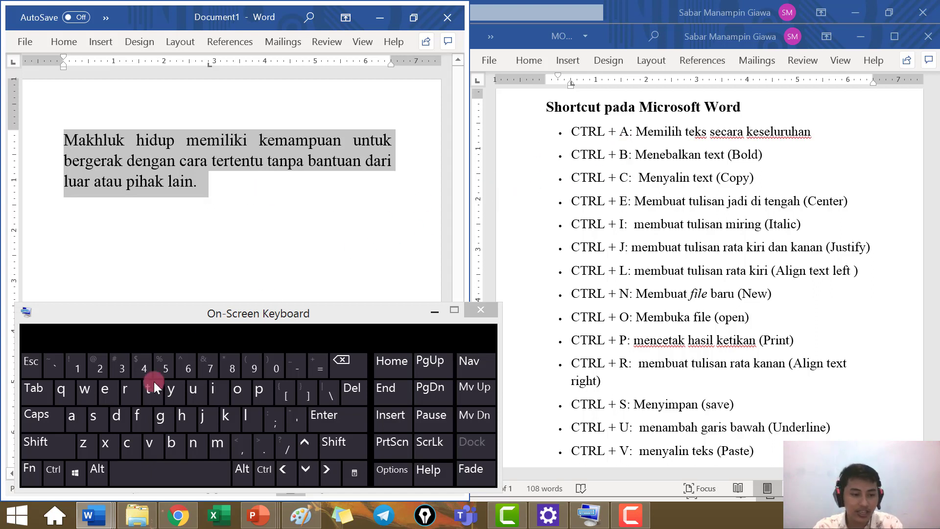
left_click(57, 472)
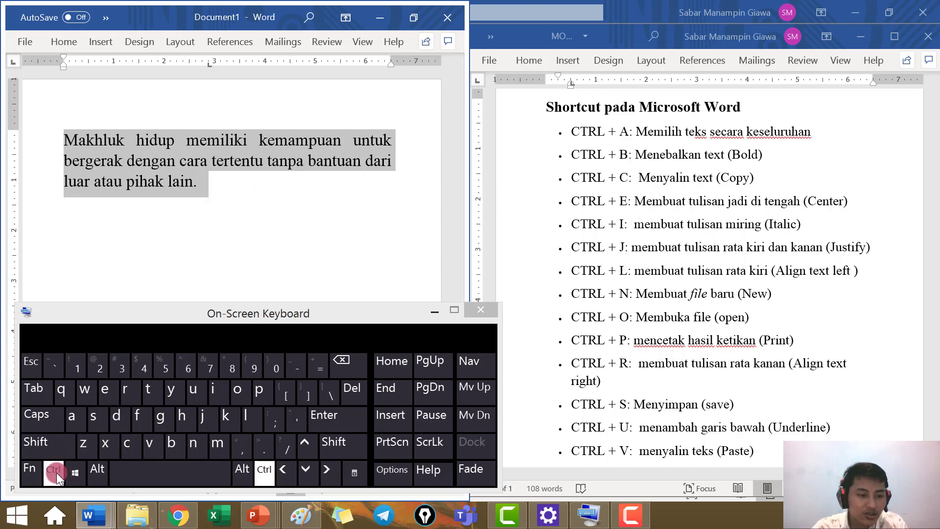
left_click(172, 449)
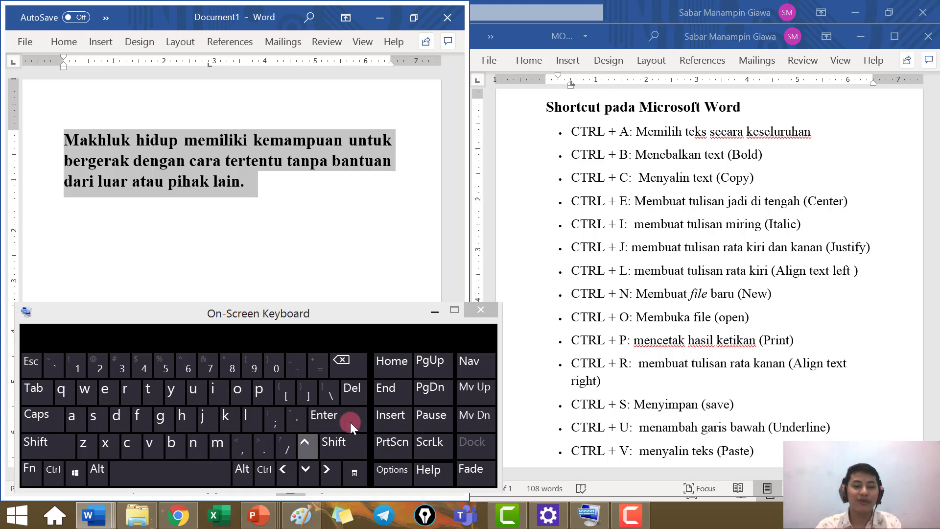
Copy the selected bold paragraph and paste it on a new line directly below the original.
left_click(242, 470)
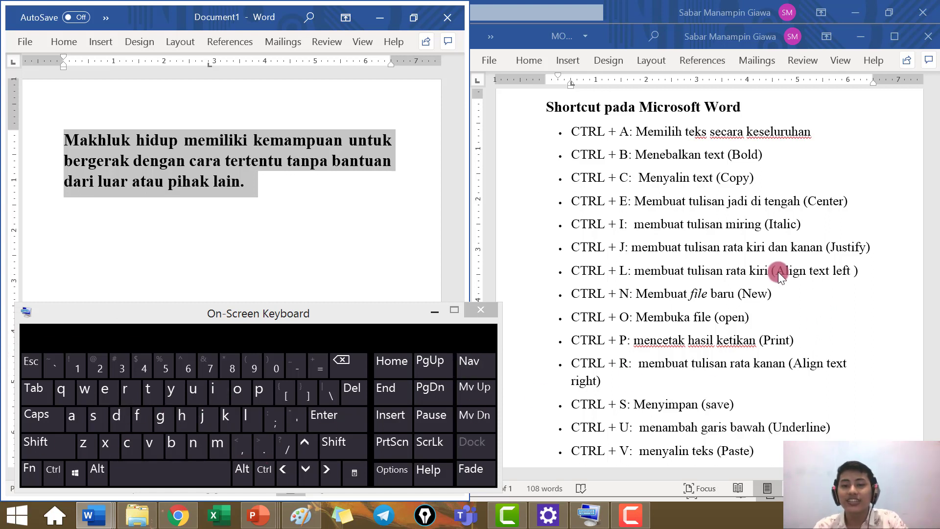
left_click(58, 471)
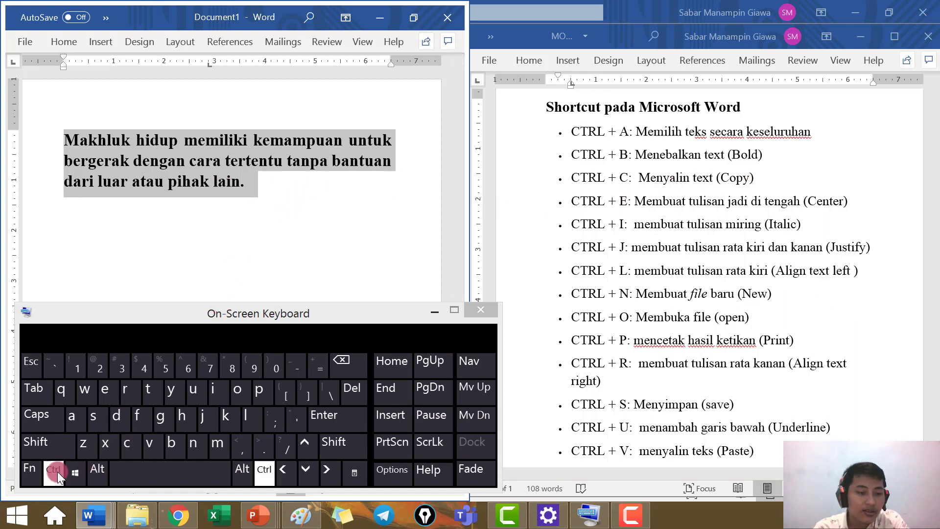
left_click(129, 439)
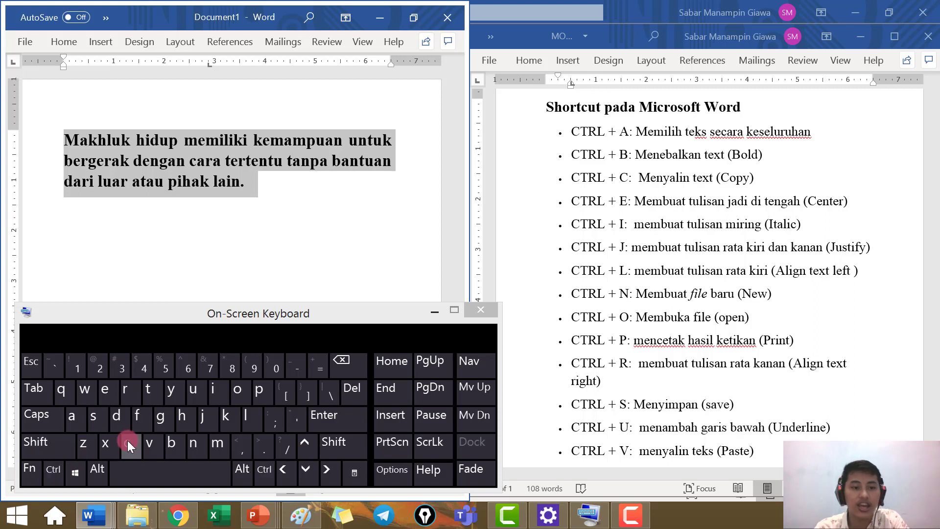
left_click(274, 194)
key("Return")
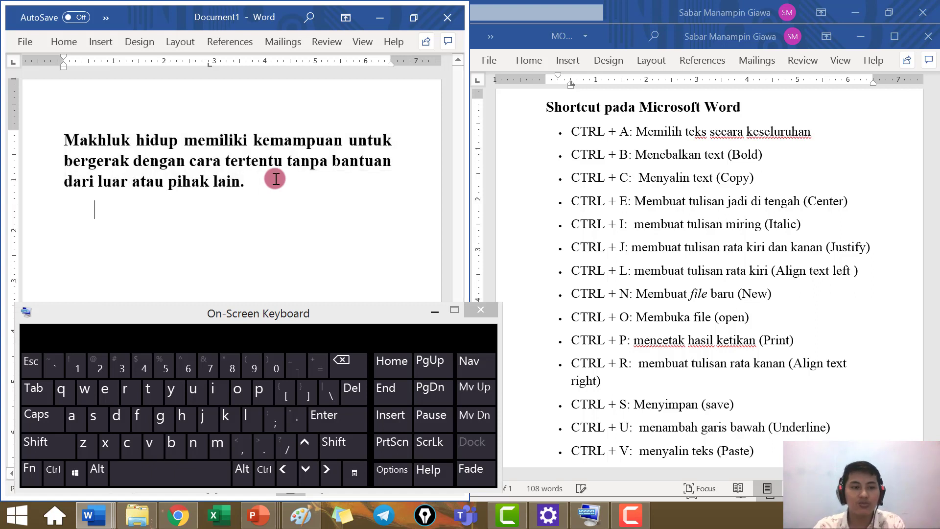
key("ctrl+v")
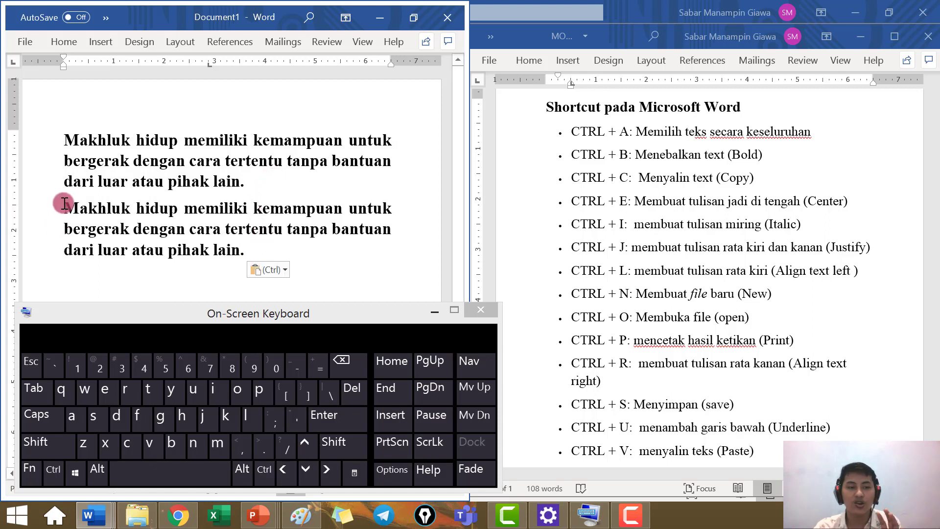
Delete the pasted second copy of the paragraph.
left_click_drag(79, 209, 253, 245)
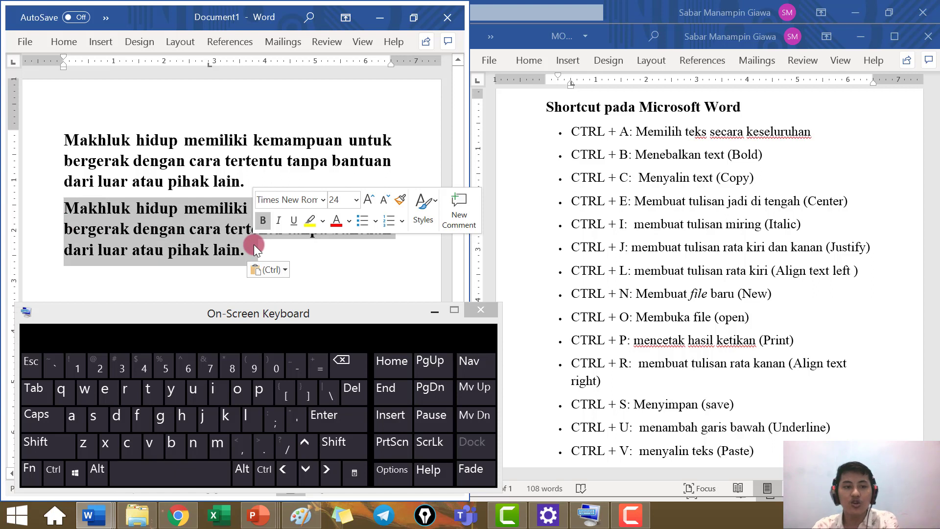
key("BackSpace")
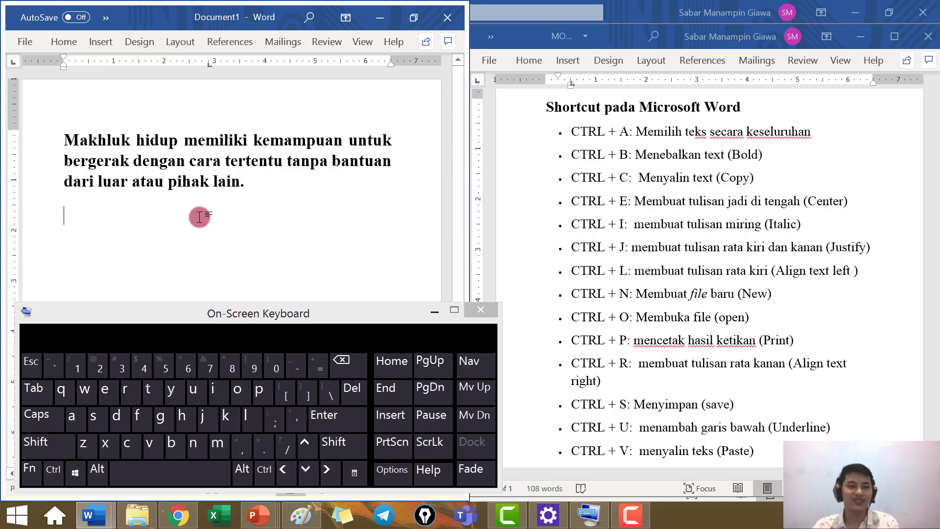
Select all the text in the document and center it.
key("ctrl+a")
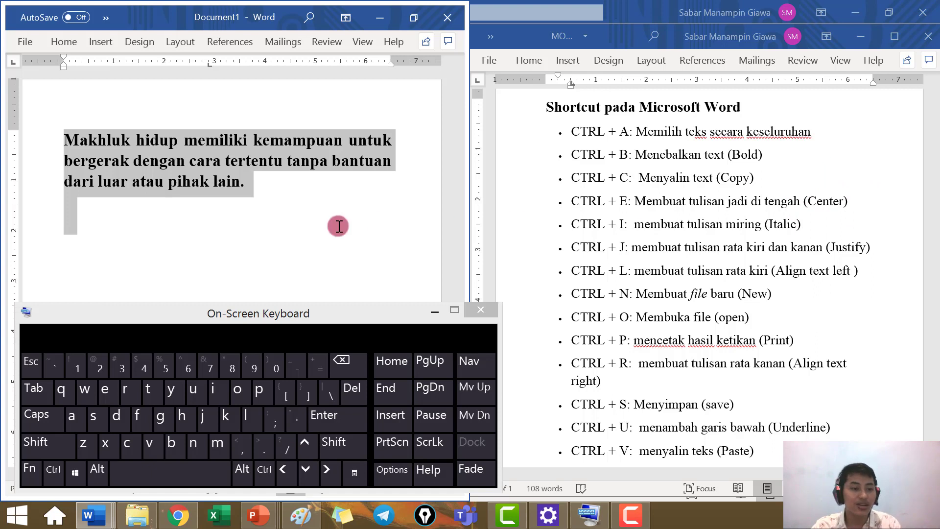
left_click(55, 471)
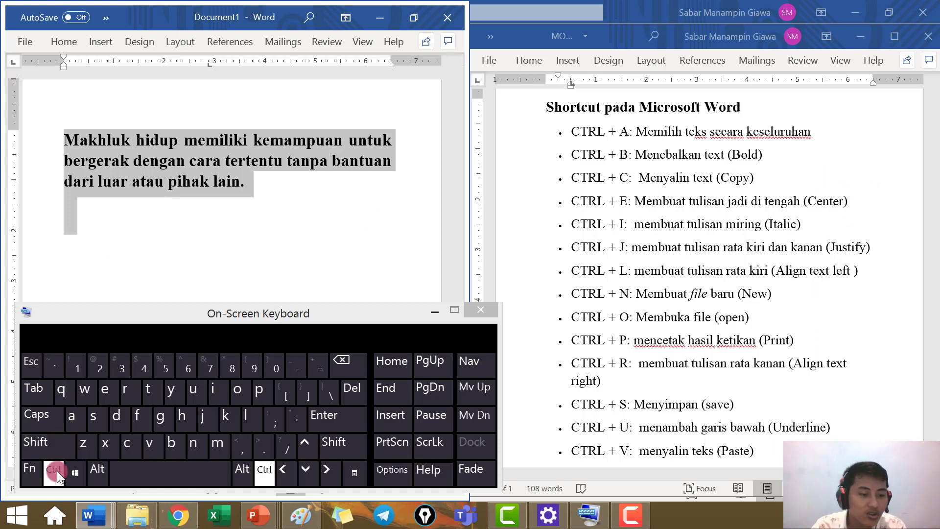
left_click(106, 399)
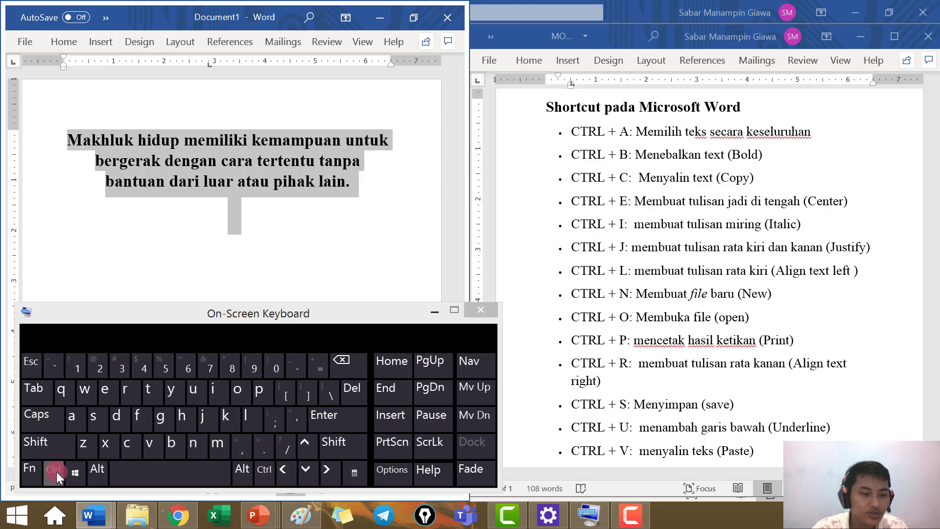
Italicize the selected centered paragraph and remove the italics again.
key("ctrl")
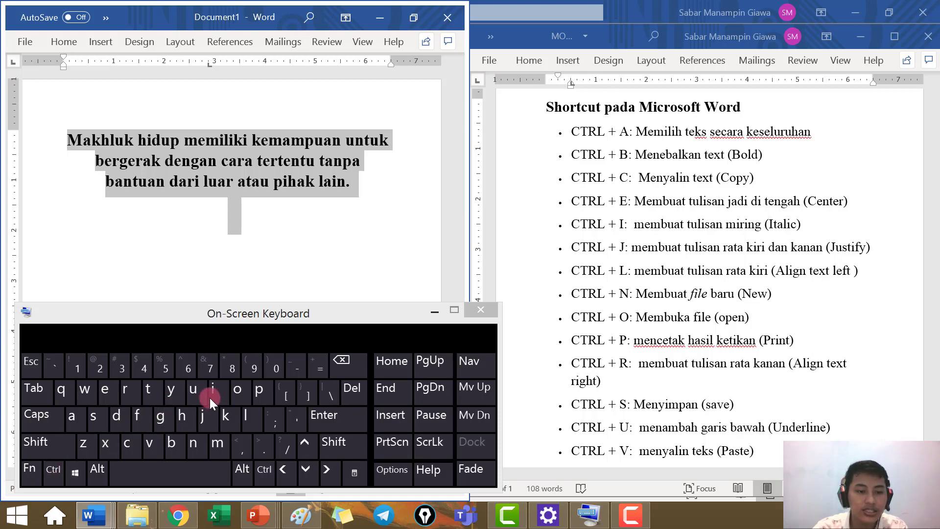
left_click(56, 473)
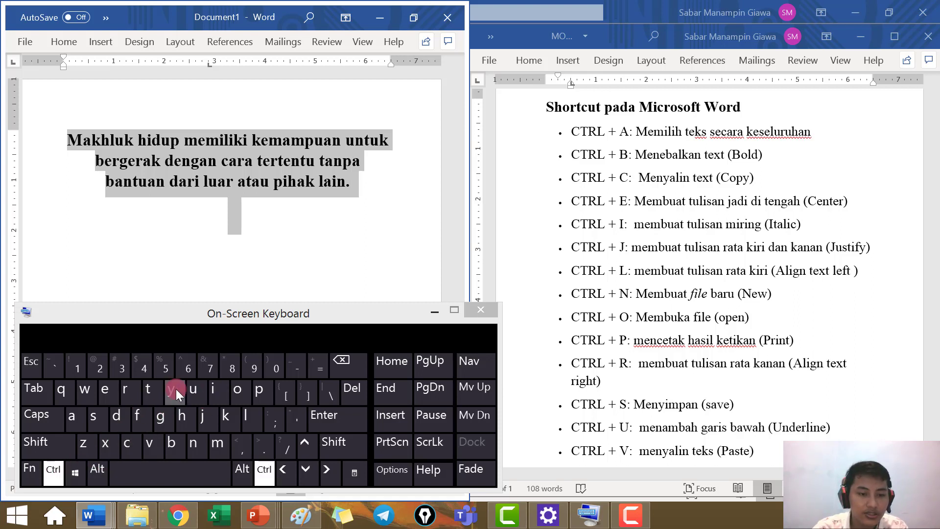
left_click(218, 390)
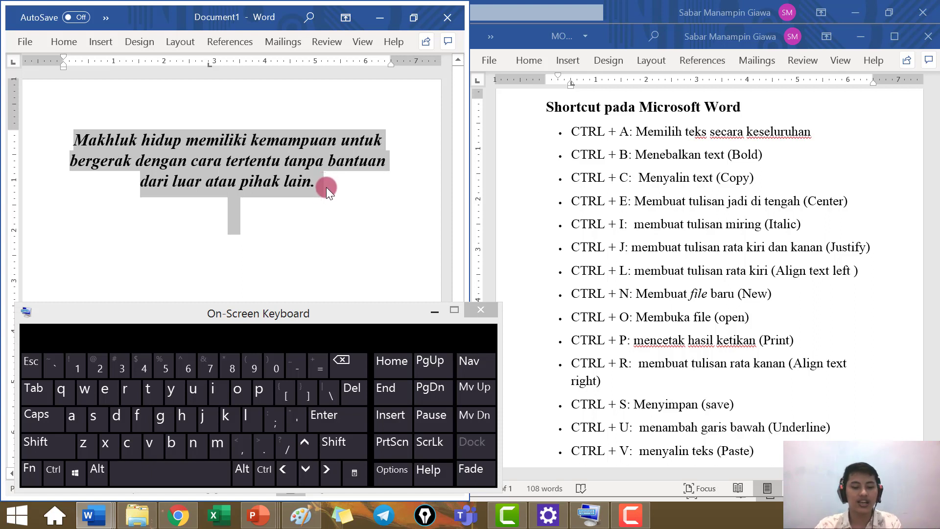
key("ctrl+i")
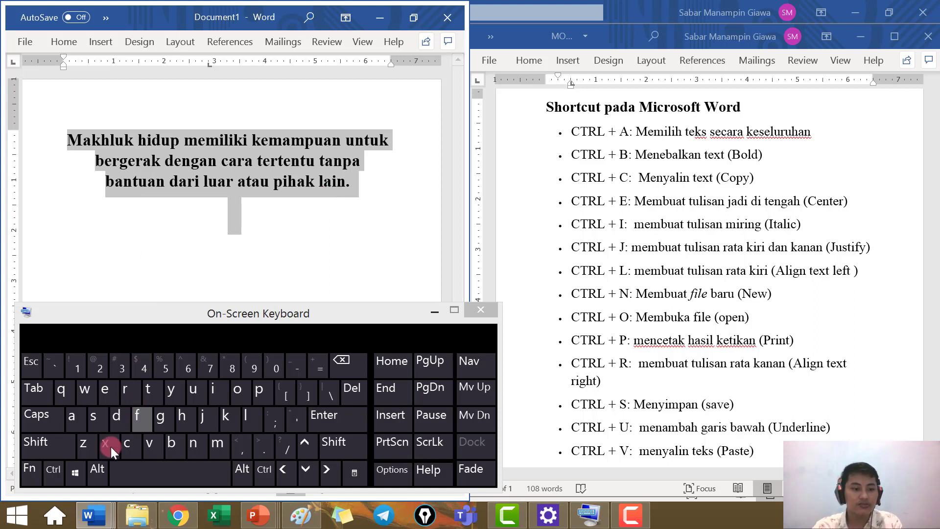
Apply italic formatting to the selected bold paragraph.
left_click(48, 473)
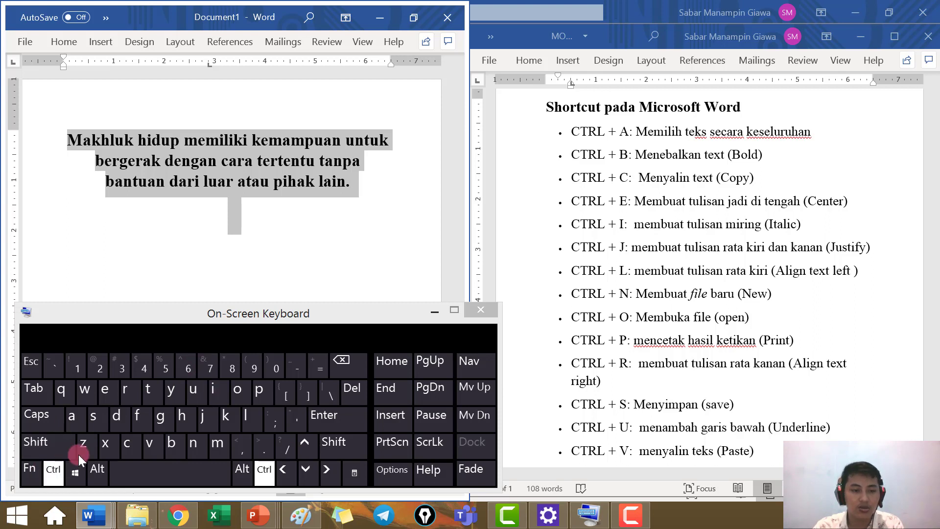
left_click(196, 413)
left_click(210, 394)
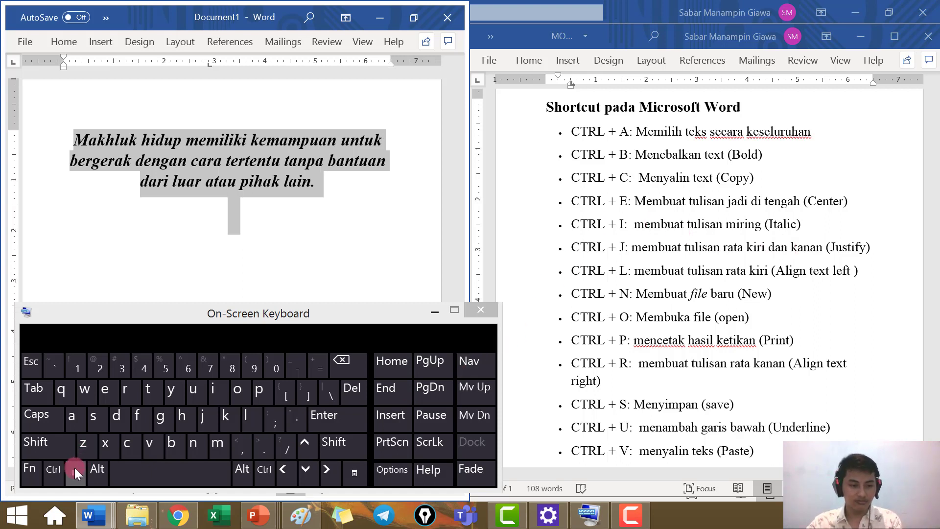
Justify the selected italic paragraph so it aligns with both margins.
left_click(54, 477)
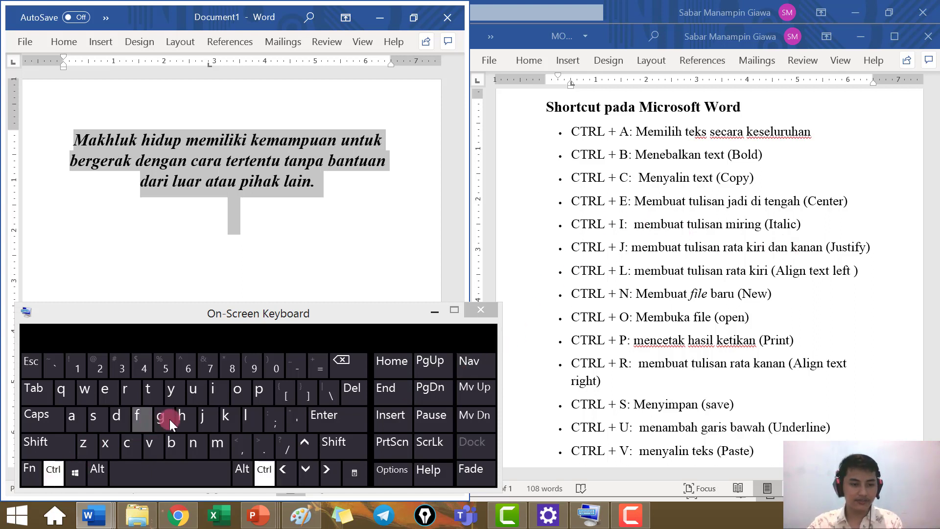
double_click(203, 416)
key("ctrl+z")
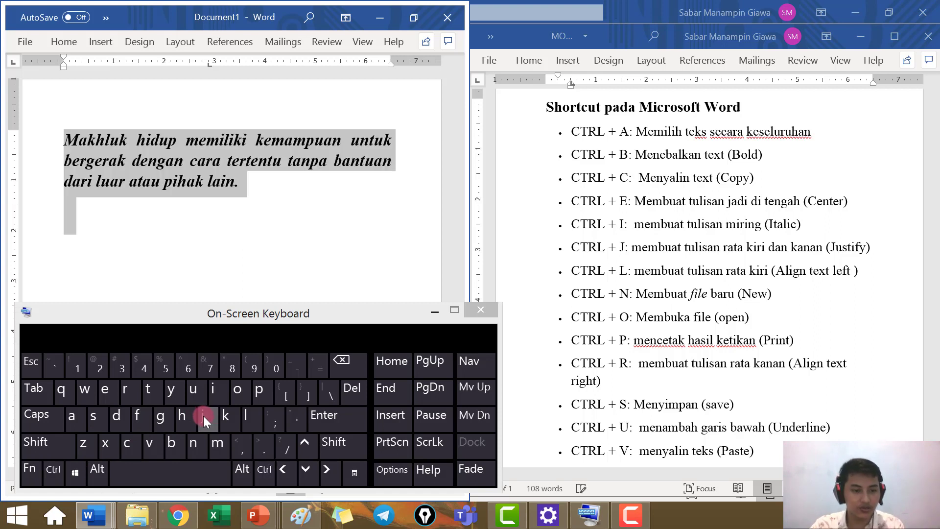
Turn off justified alignment on the selected paragraph so it is left-aligned.
left_click(54, 469)
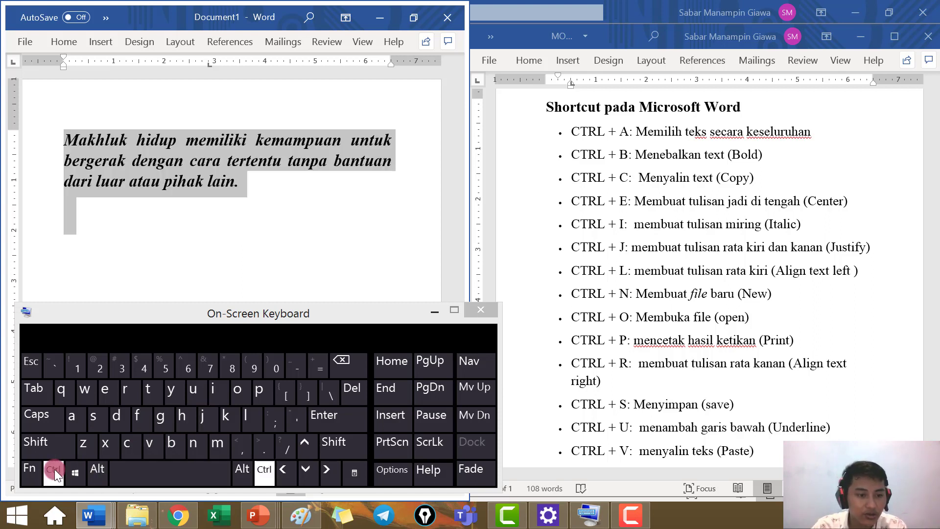
left_click(123, 441)
left_click(60, 473)
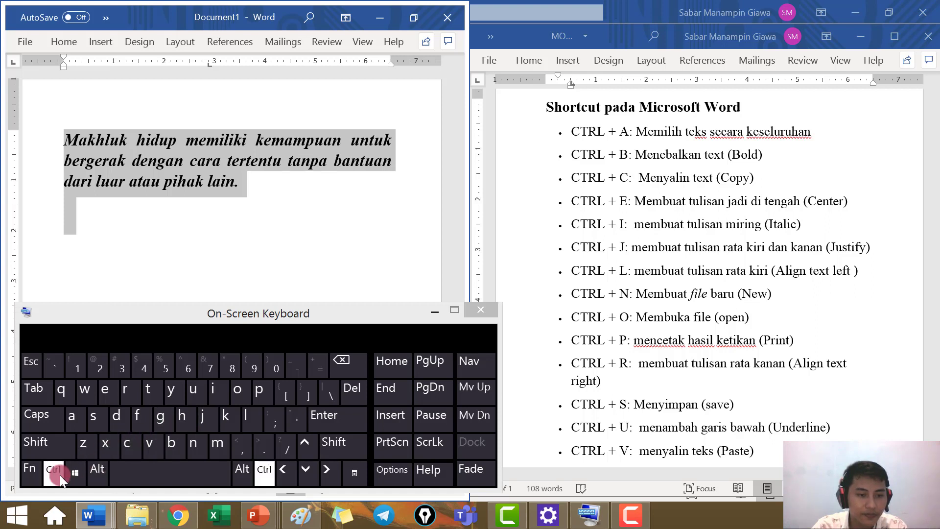
left_click(206, 421)
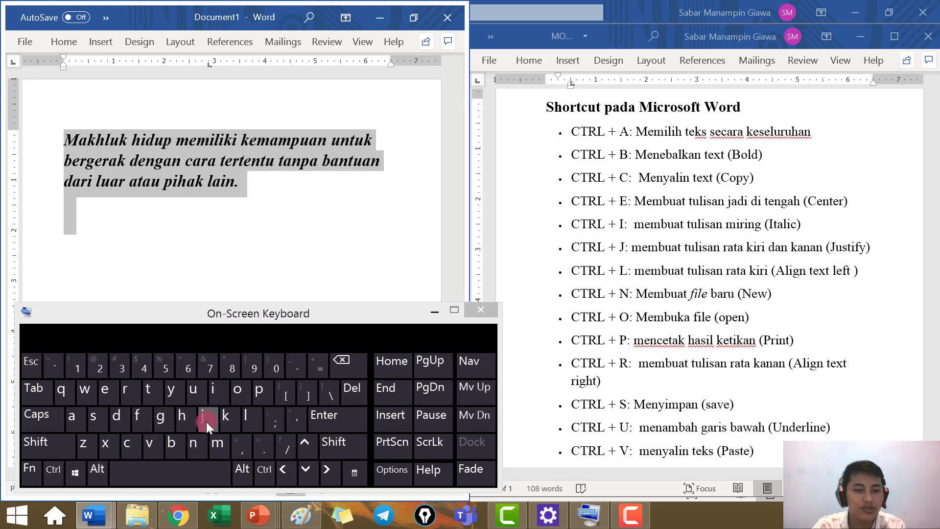
Justify the selected bold italic paragraph so it aligns with both margins again.
left_click(76, 473)
left_click(58, 477)
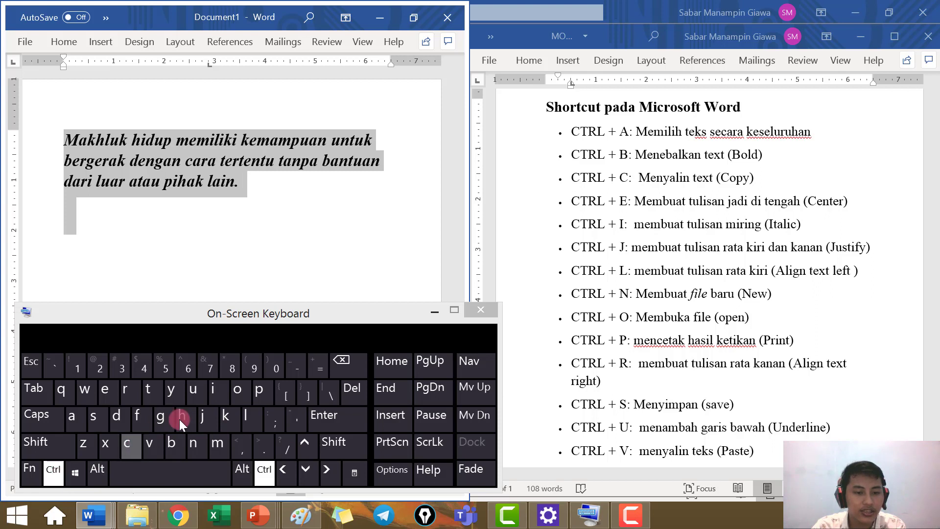
left_click(201, 423)
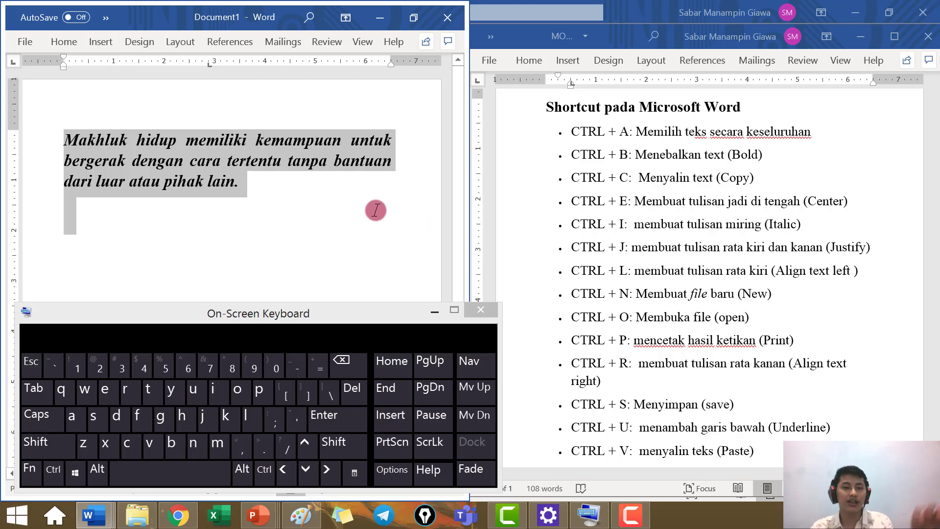
Center the selected paragraph and realign it to the left margin.
key("ctrl+e")
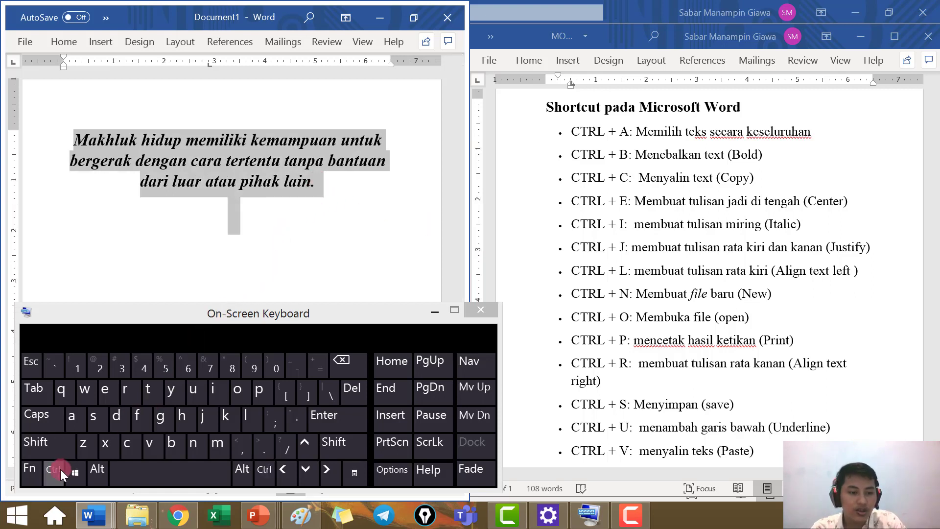
key("ctrl")
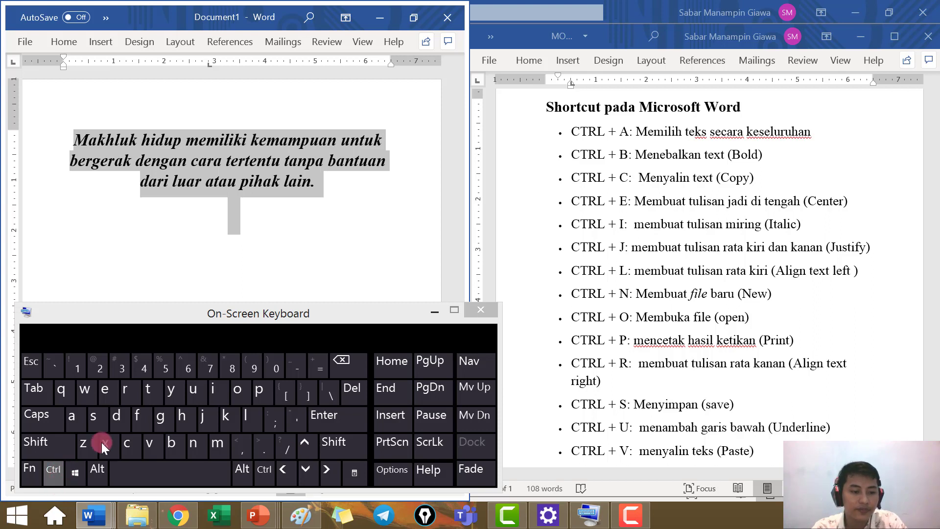
left_click(56, 477)
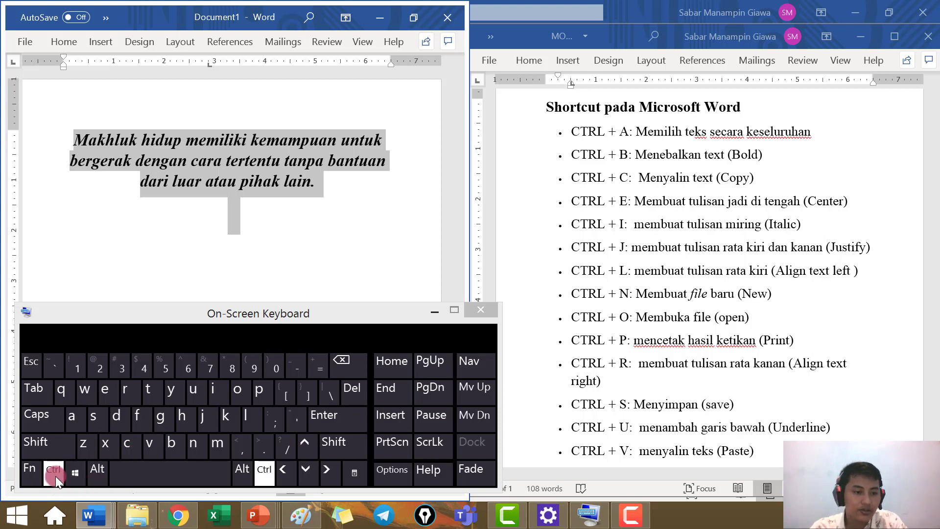
left_click(252, 418)
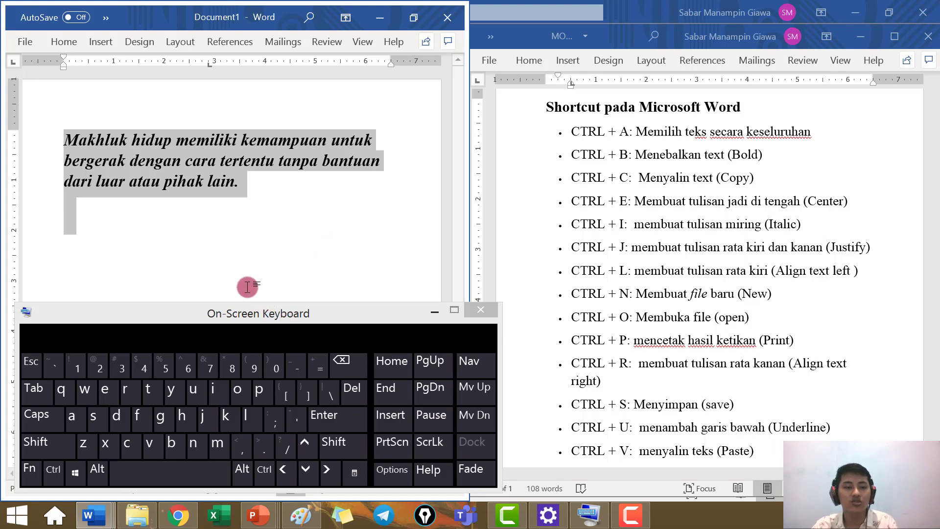
Review the printer and page settings in the document's Print view and return to the document.
left_click(54, 472)
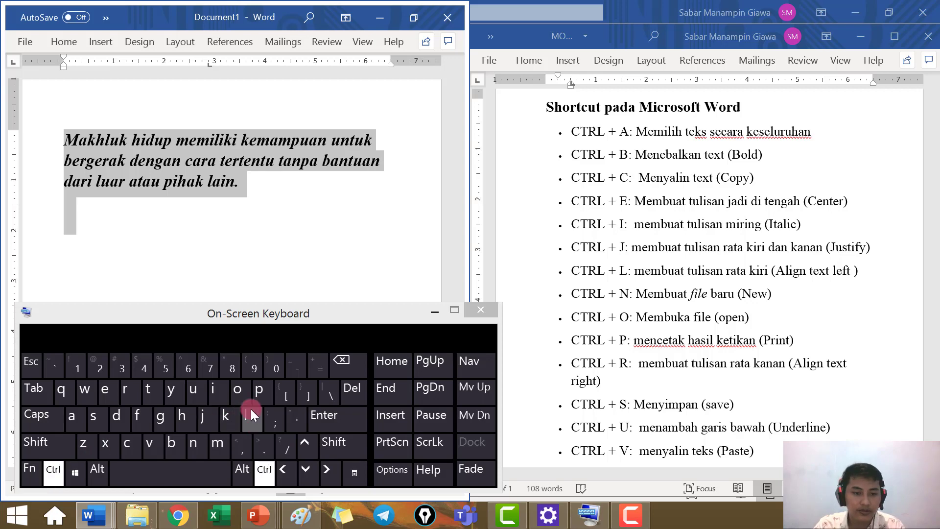
left_click(261, 393)
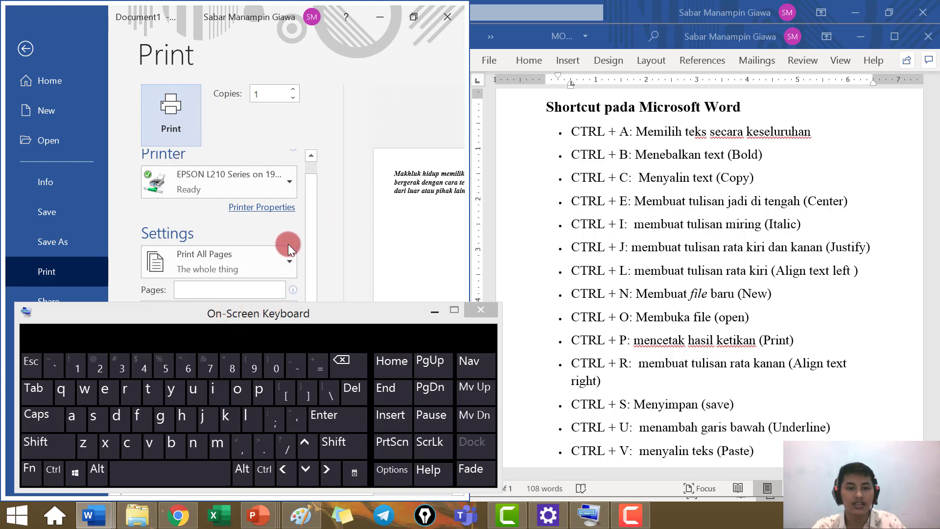
scroll(288, 243, "down", 2)
scroll(287, 245, "up", 3)
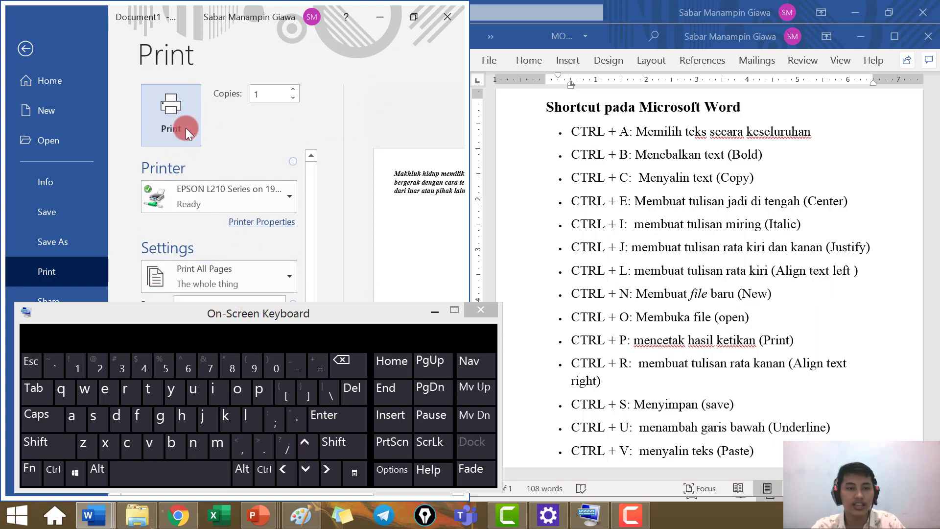
left_click(18, 47)
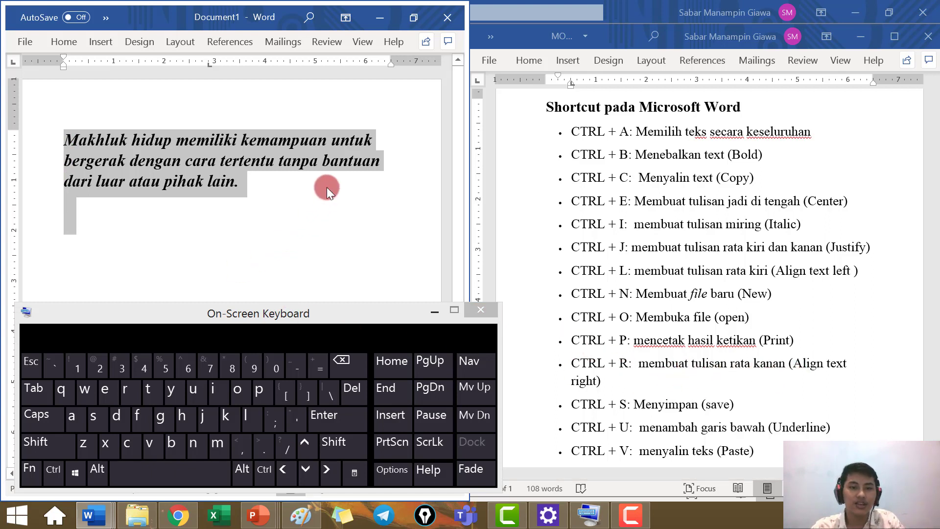
Align the selected paragraph to the right margin and clear the selection.
left_click(54, 472)
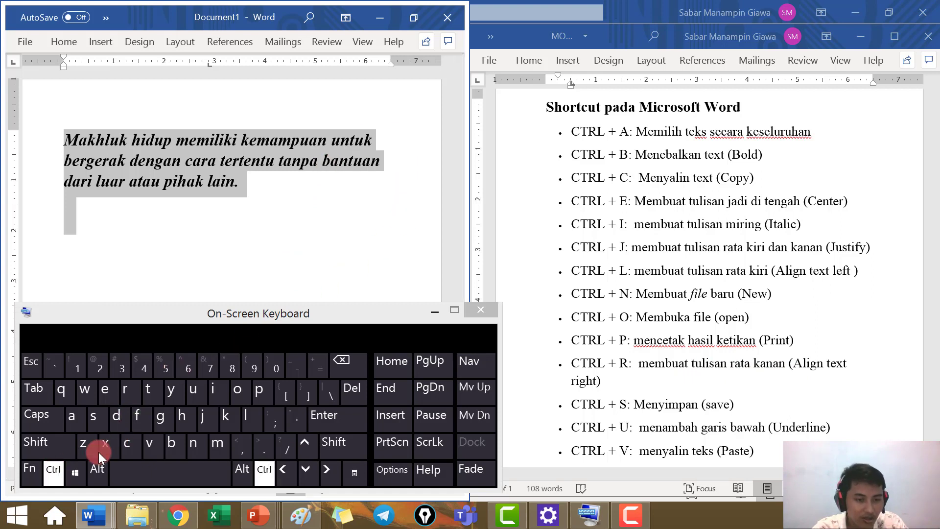
left_click(132, 396)
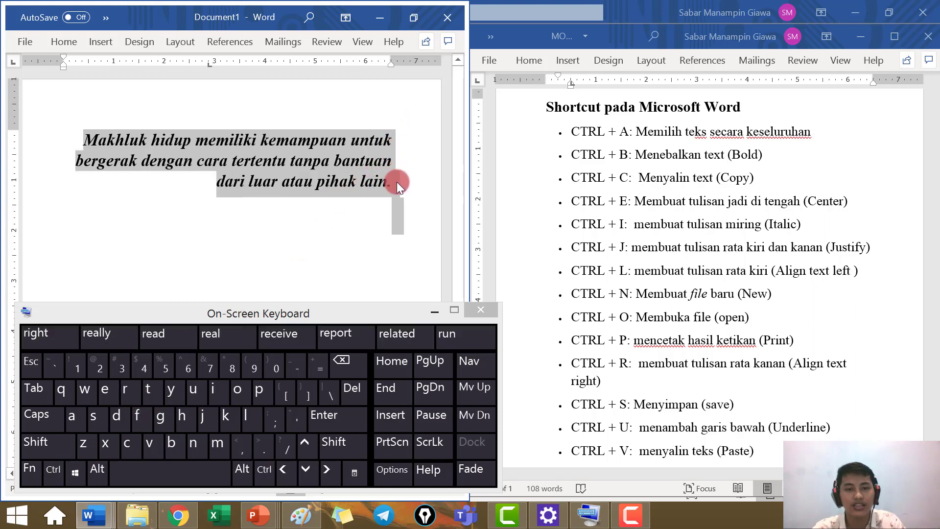
left_click(406, 203)
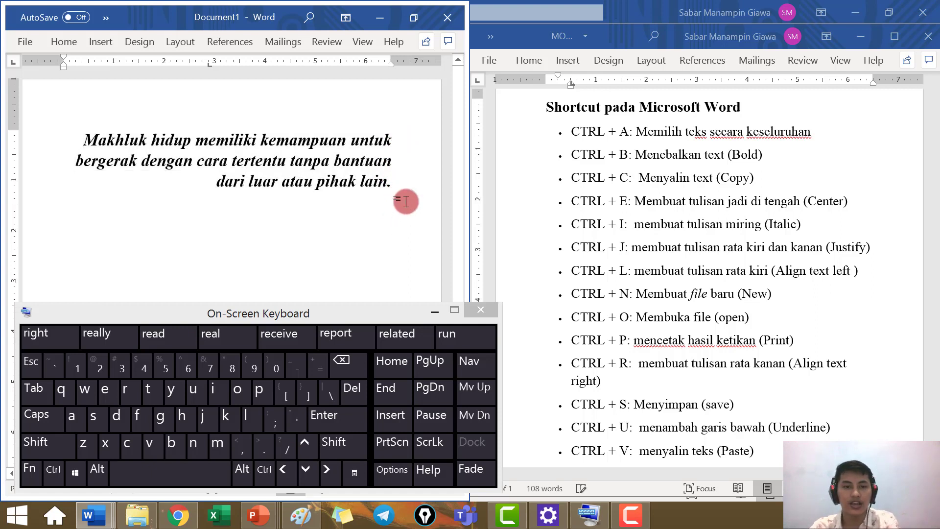
Delete the period after "lain" at the end of the right-aligned paragraph.
key("ctrl")
left_click(392, 167, "ctrl")
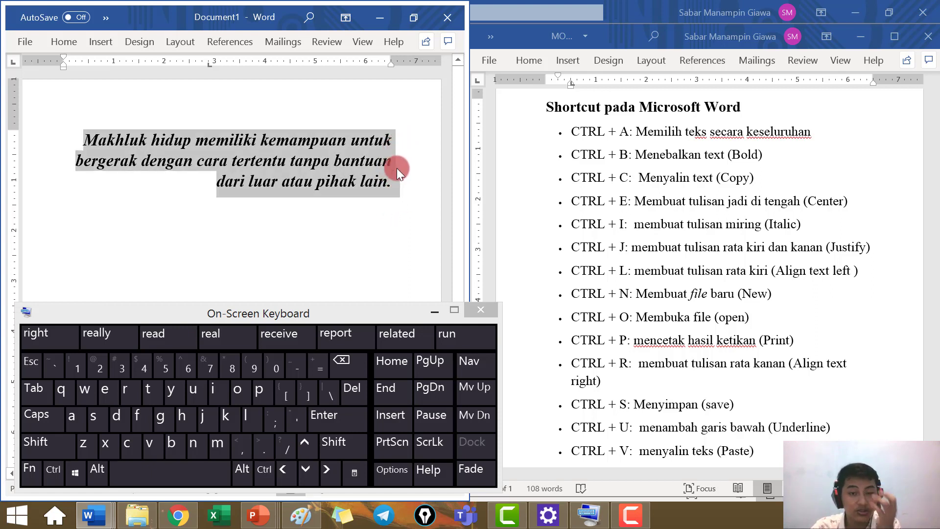
left_click(398, 189)
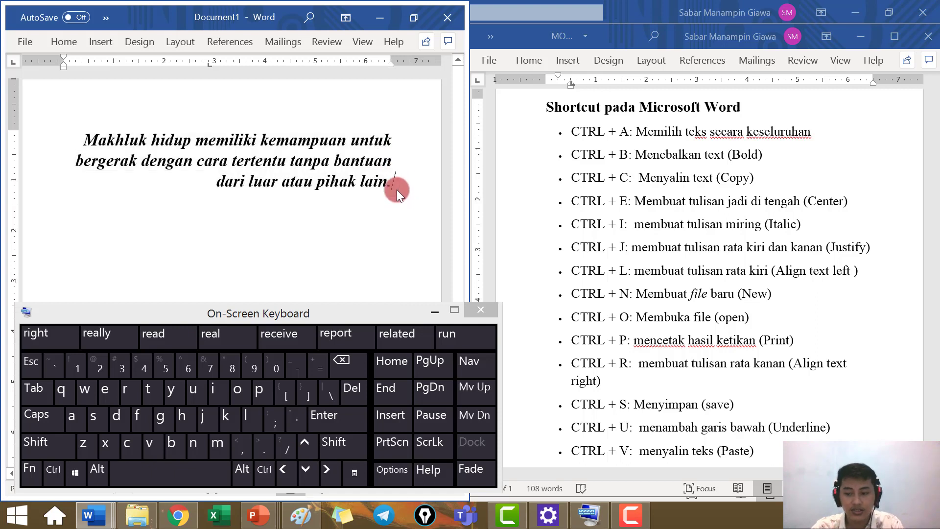
key("BackSpace")
Underline all the text in the sample document and clear the selection.
key("ctrl+a")
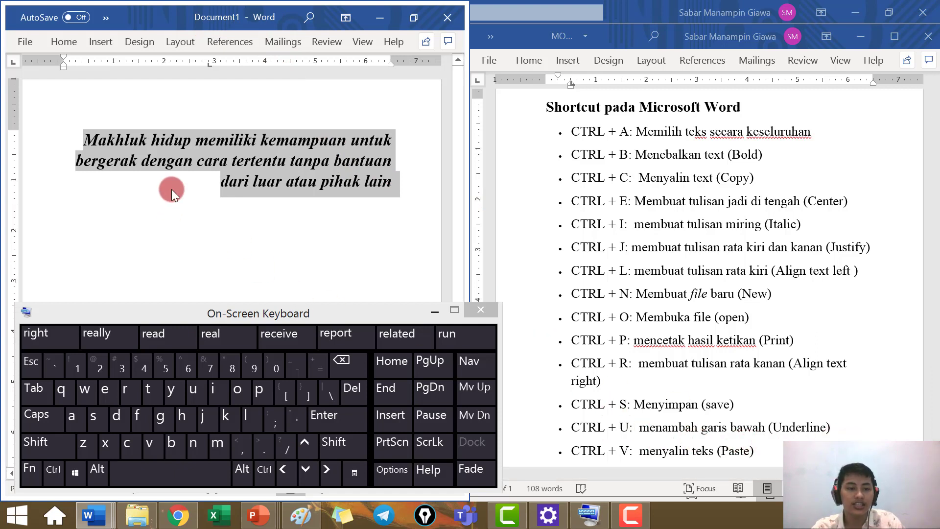
left_click(50, 470)
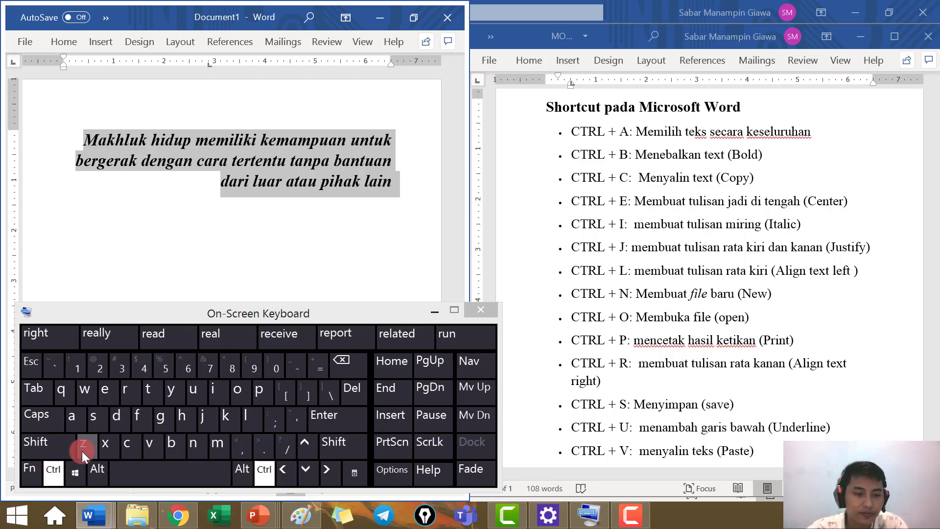
left_click(193, 391)
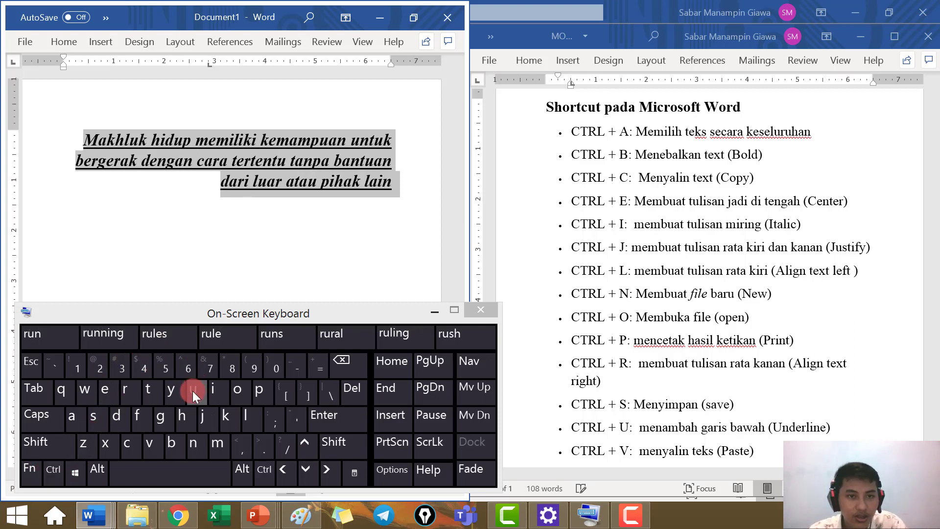
left_click(385, 189)
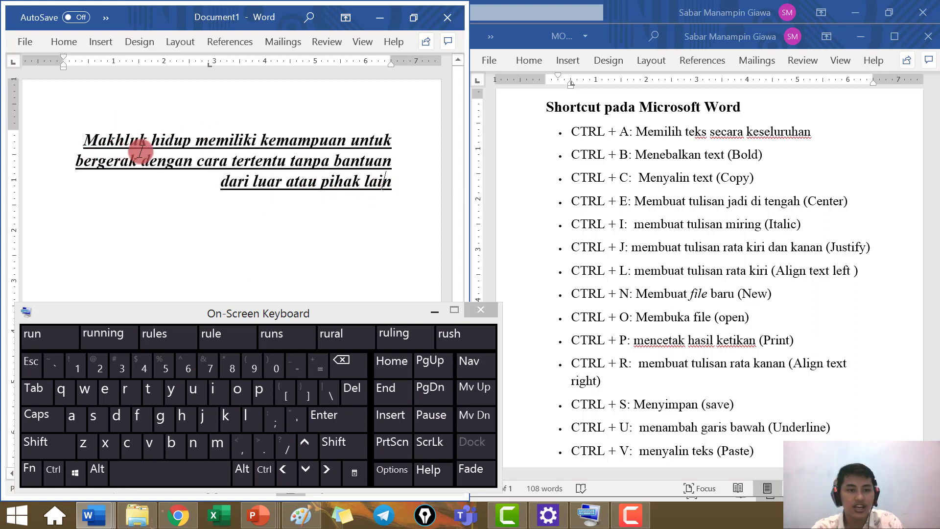
Copy the underlined paragraph and paste a duplicate of it below the original, separated by a gap.
triple_click(405, 190)
key("ctrl+c")
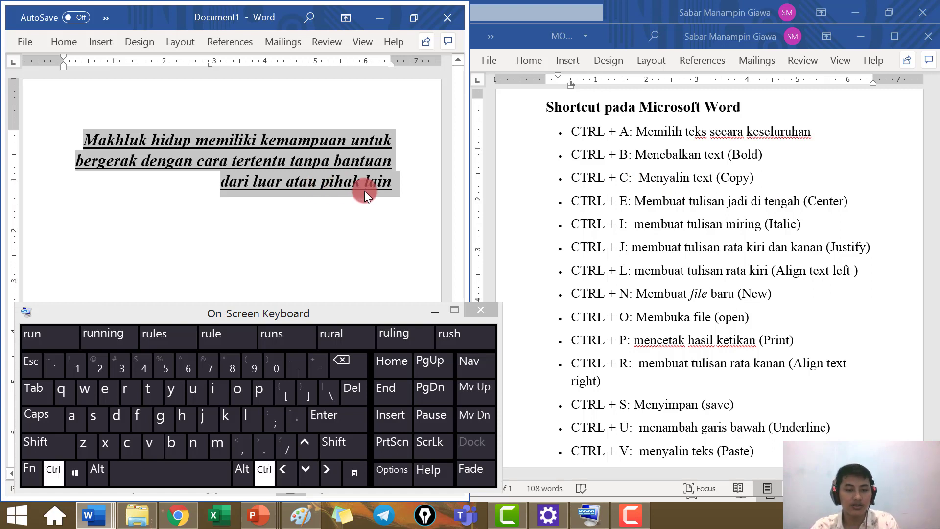
left_click(411, 185)
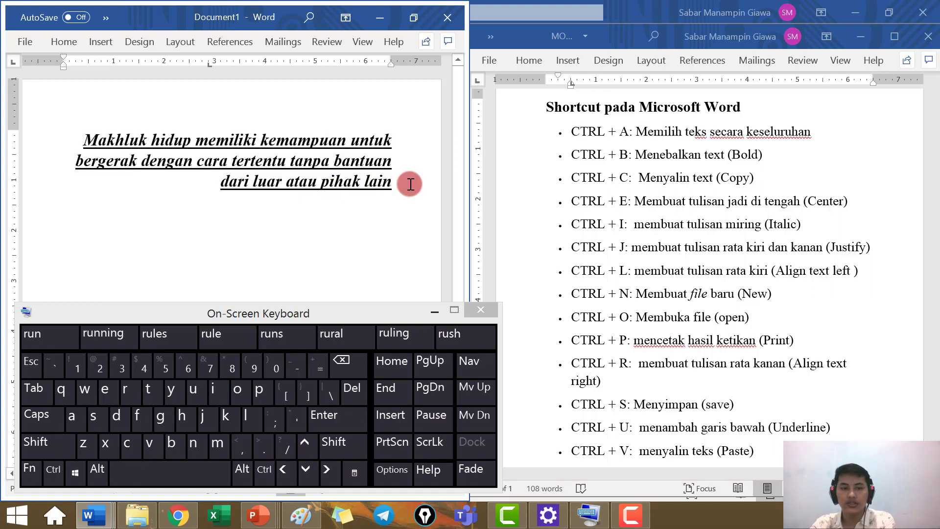
left_click(50, 468)
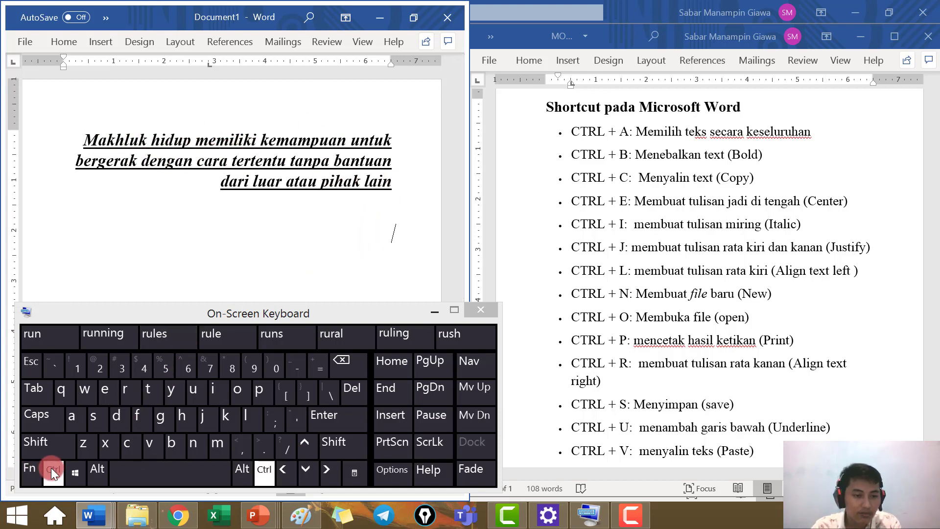
left_click(152, 450)
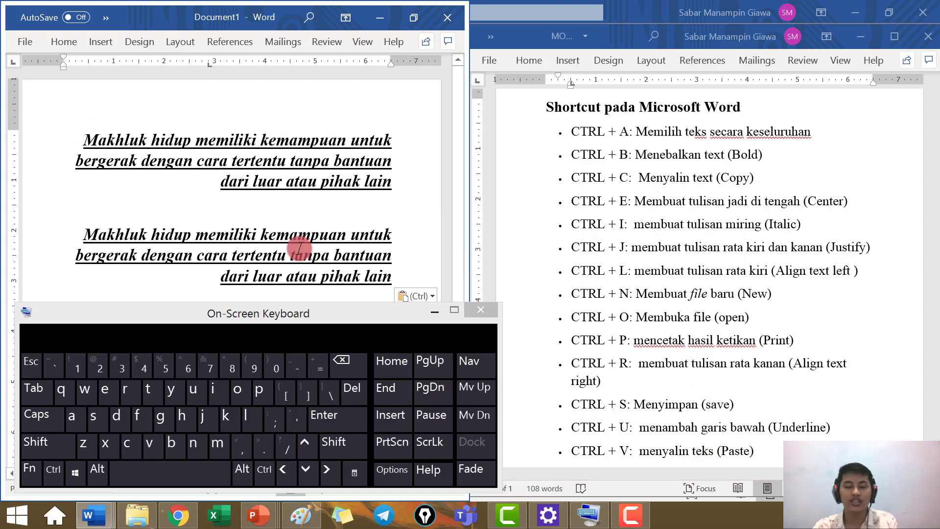
scroll(293, 244, "down", 1)
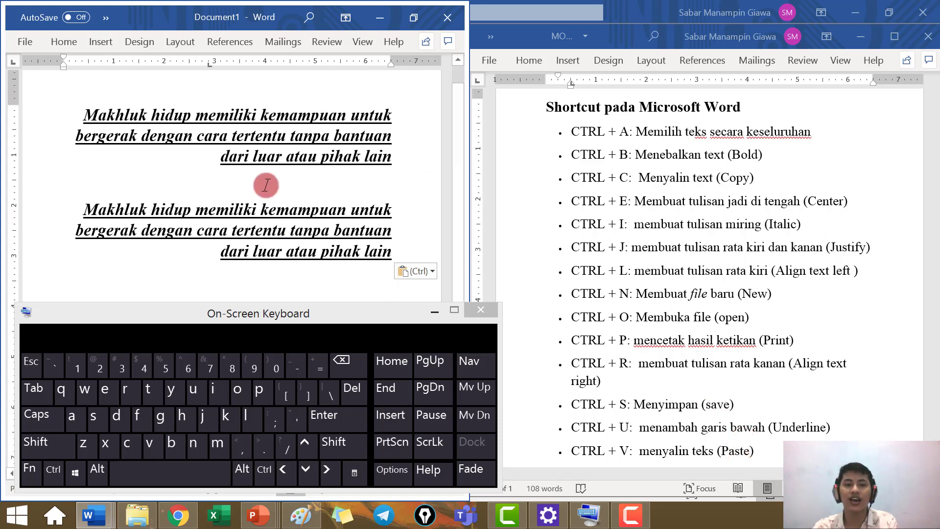
double_click(312, 211)
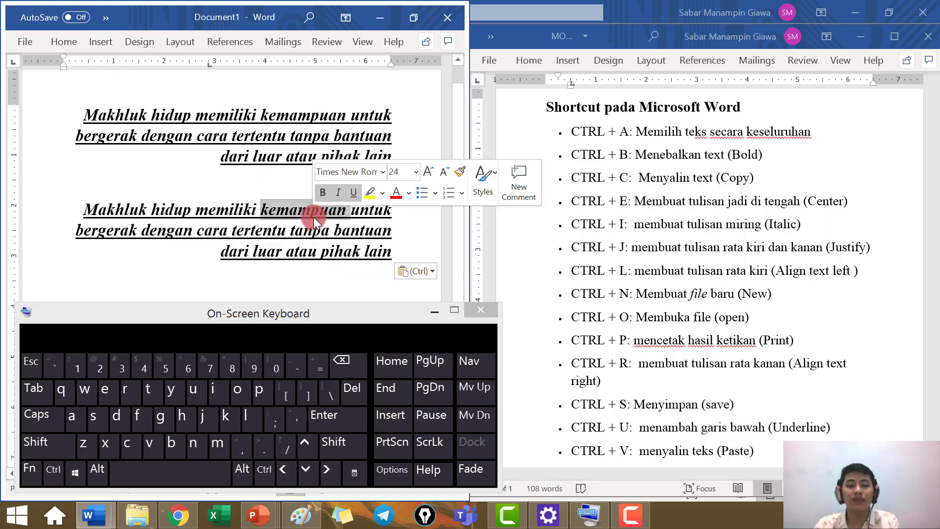
left_click(313, 217)
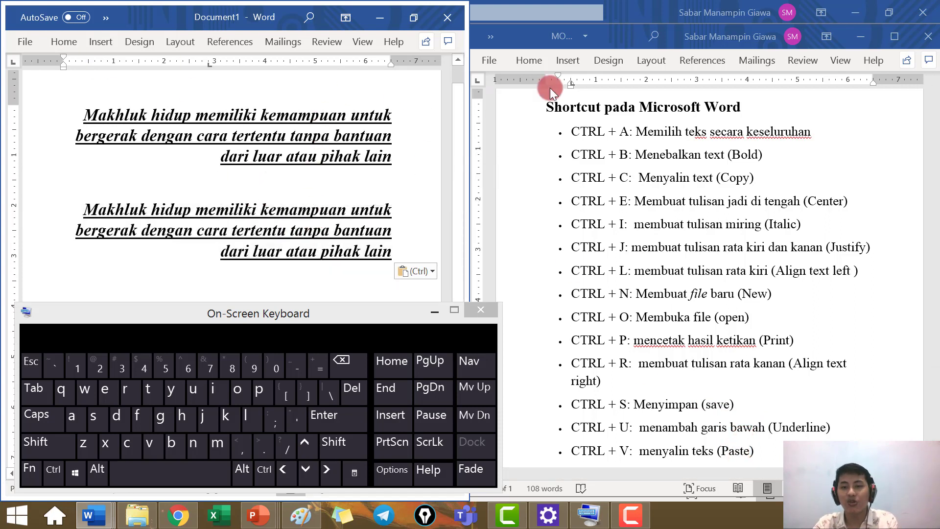